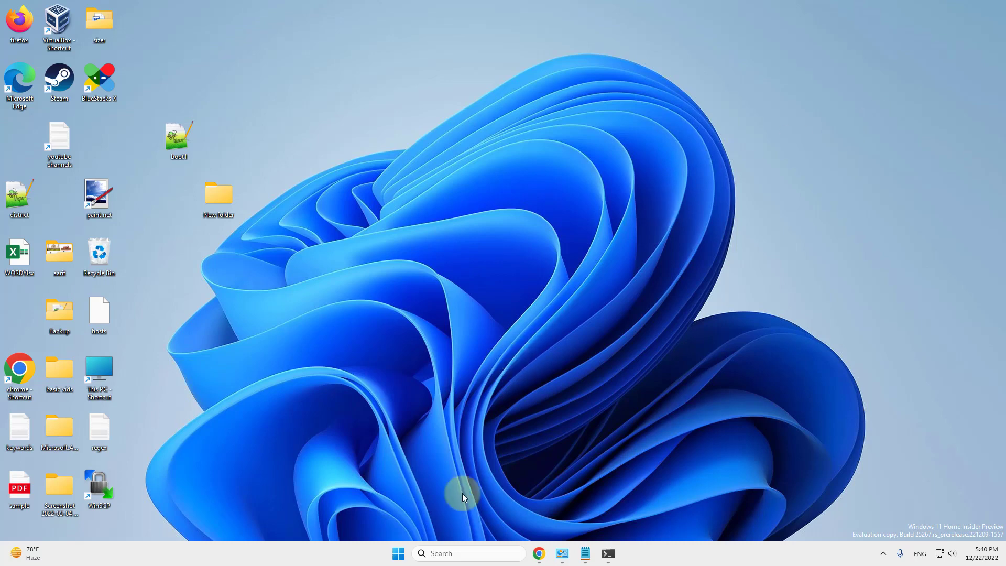
Start a Windows search for 'task manager'
{"action": "left_click", "coordinate": [456, 554]}
{"action": "type", "text": "t"}
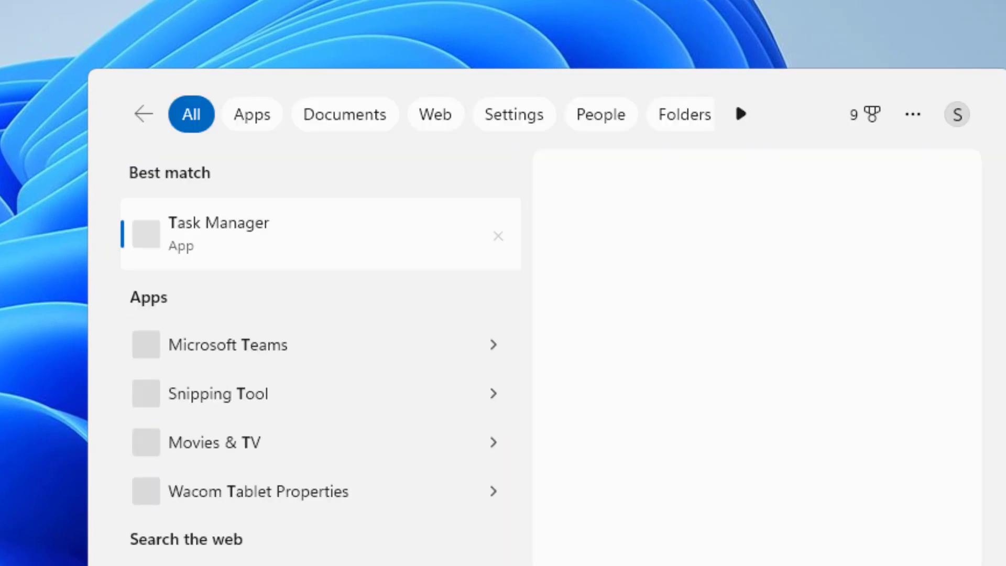
{"action": "type", "text": "ask mana"}
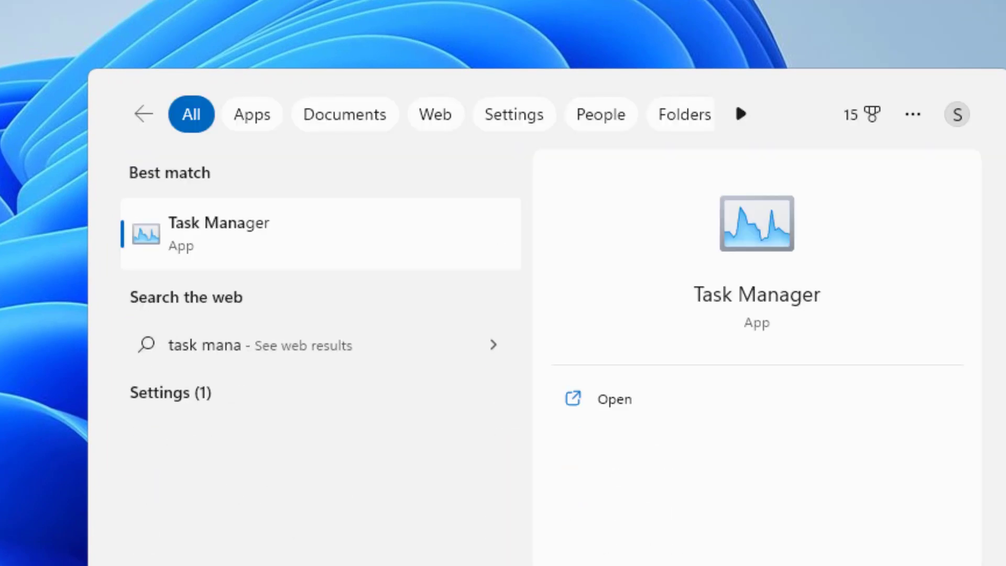
{"action": "type", "text": "ger"}
Launch Task Manager and end the Windows Command Processor process
{"action": "left_click", "coordinate": [232, 255]}
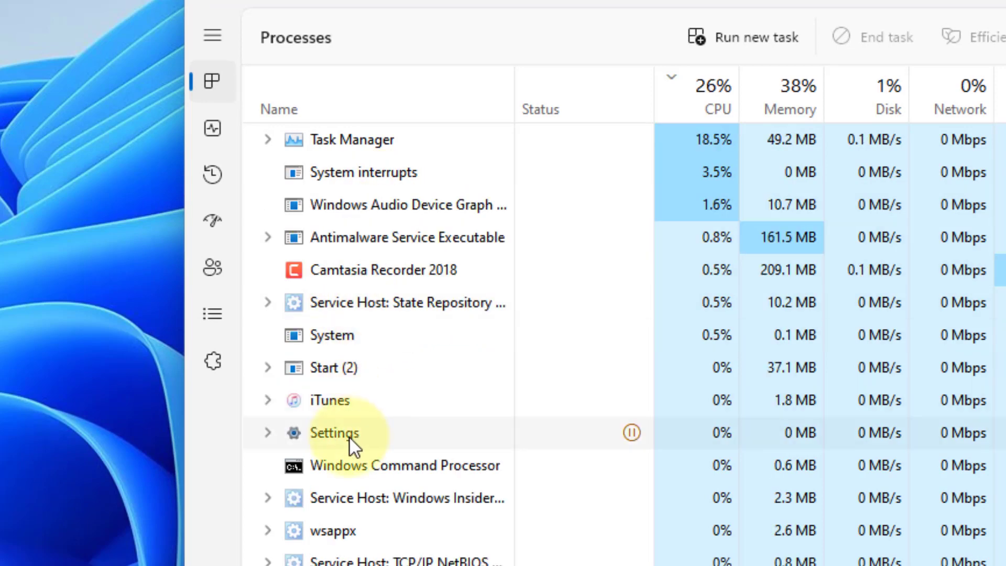
{"action": "scroll", "coordinate": [379, 353], "scroll_direction": "down", "scroll_amount": 2}
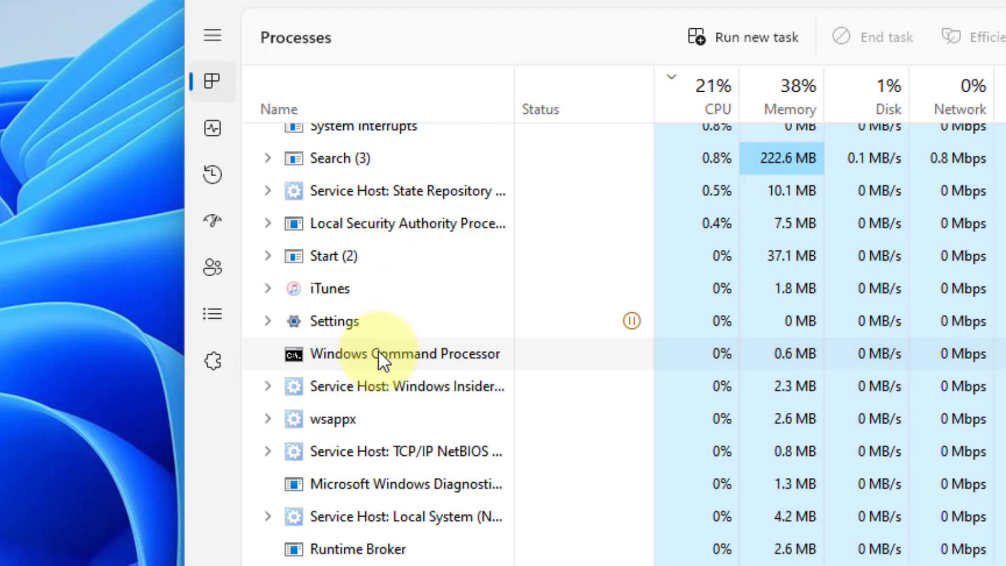
{"action": "scroll", "coordinate": [378, 353], "scroll_direction": "down", "scroll_amount": 1}
{"action": "scroll", "coordinate": [378, 357], "scroll_direction": "up", "scroll_amount": 2}
{"action": "scroll", "coordinate": [378, 356], "scroll_direction": "up", "scroll_amount": 2}
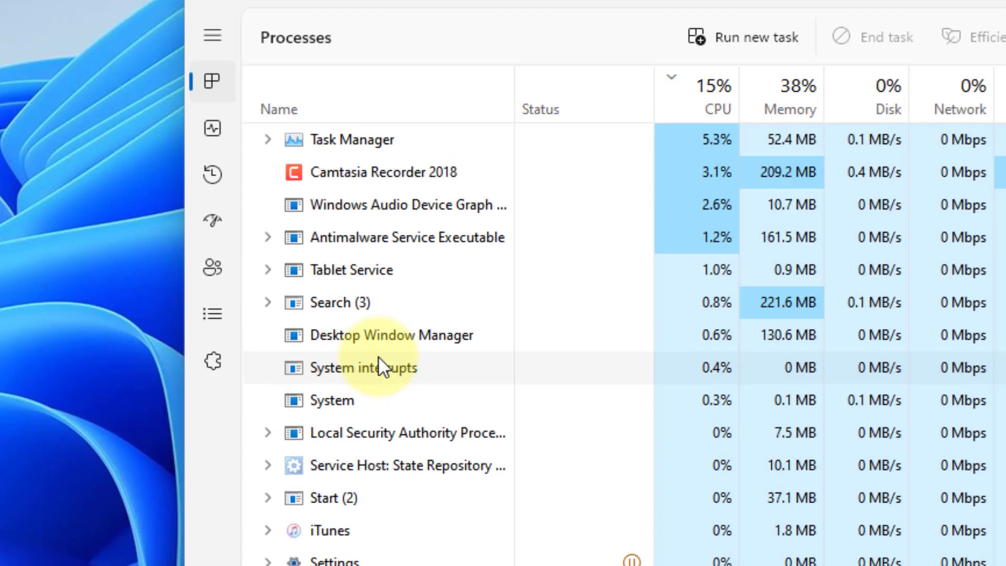
{"action": "scroll", "coordinate": [378, 356], "scroll_direction": "down", "scroll_amount": 2}
{"action": "scroll", "coordinate": [380, 377], "scroll_direction": "down", "scroll_amount": 1}
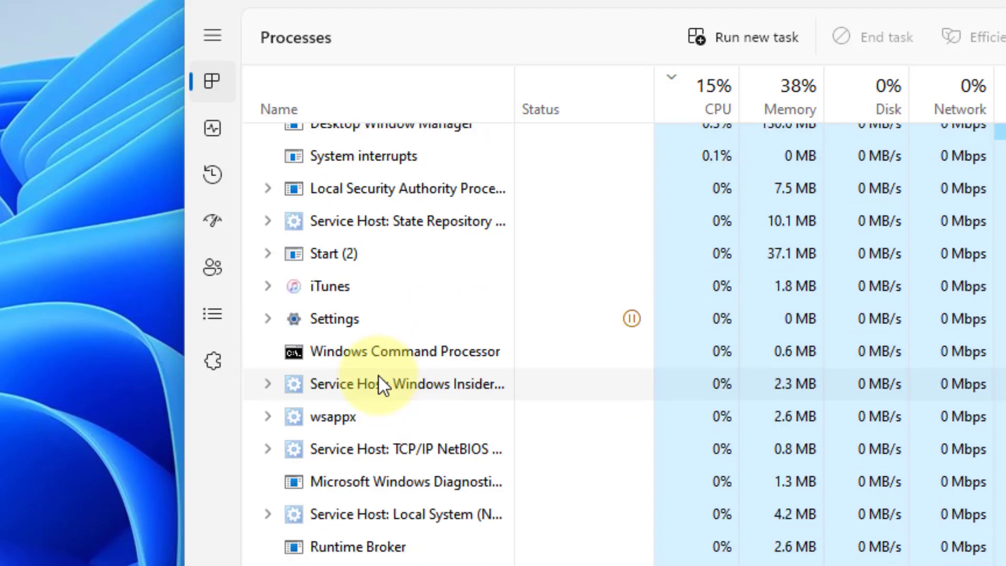
{"action": "left_click", "coordinate": [392, 357]}
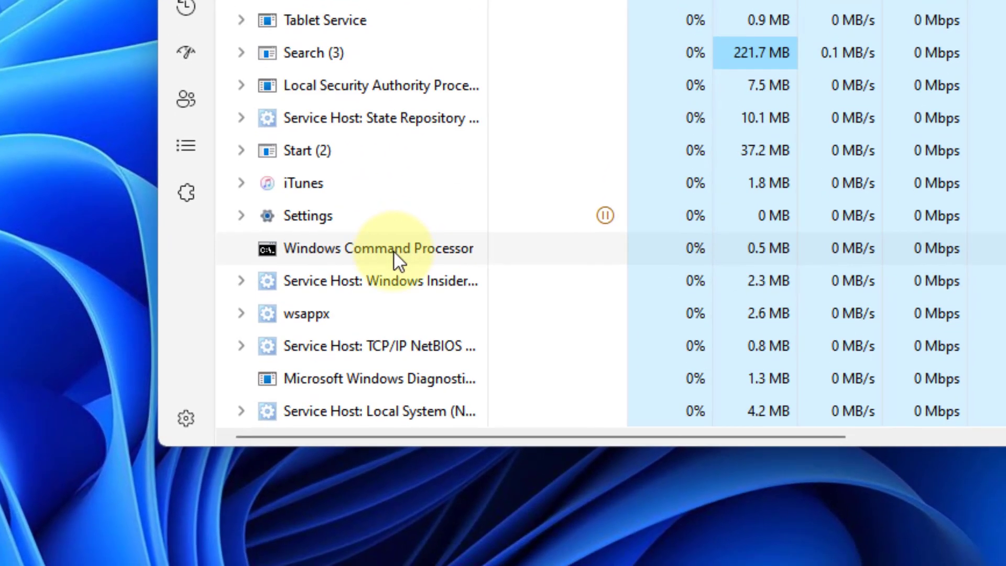
{"action": "right_click", "coordinate": [404, 257]}
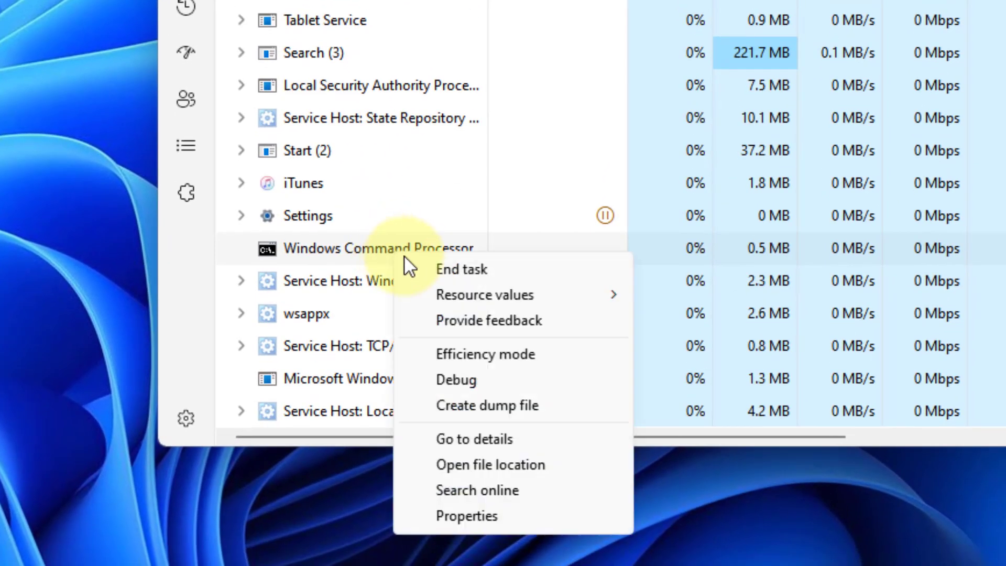
{"action": "left_click", "coordinate": [482, 268]}
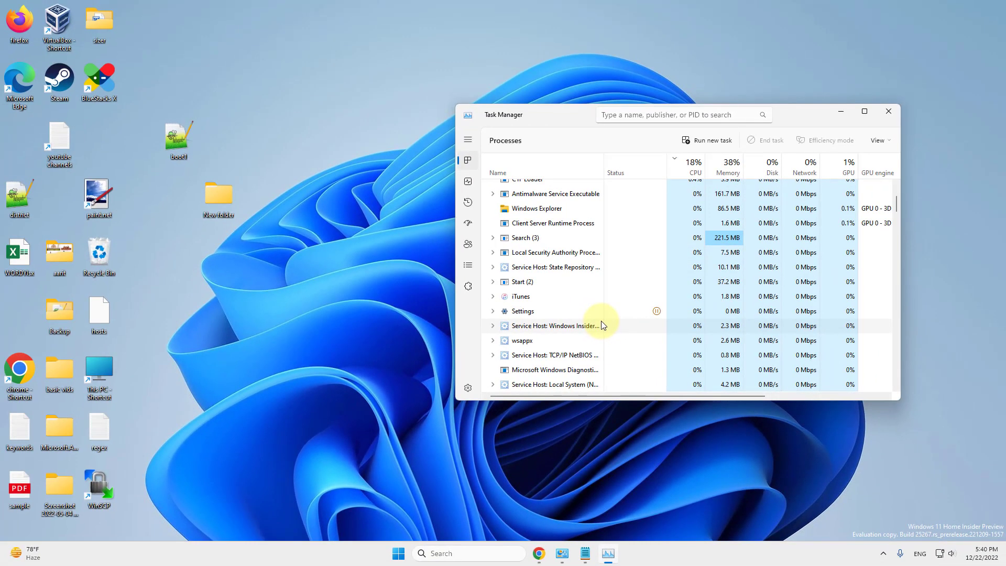
{"action": "scroll", "coordinate": [590, 322], "scroll_direction": "down", "scroll_amount": 2}
{"action": "scroll", "coordinate": [591, 331], "scroll_direction": "down", "scroll_amount": 1}
{"action": "scroll", "coordinate": [590, 326], "scroll_direction": "up", "scroll_amount": 3}
{"action": "scroll", "coordinate": [594, 326], "scroll_direction": "up", "scroll_amount": 2}
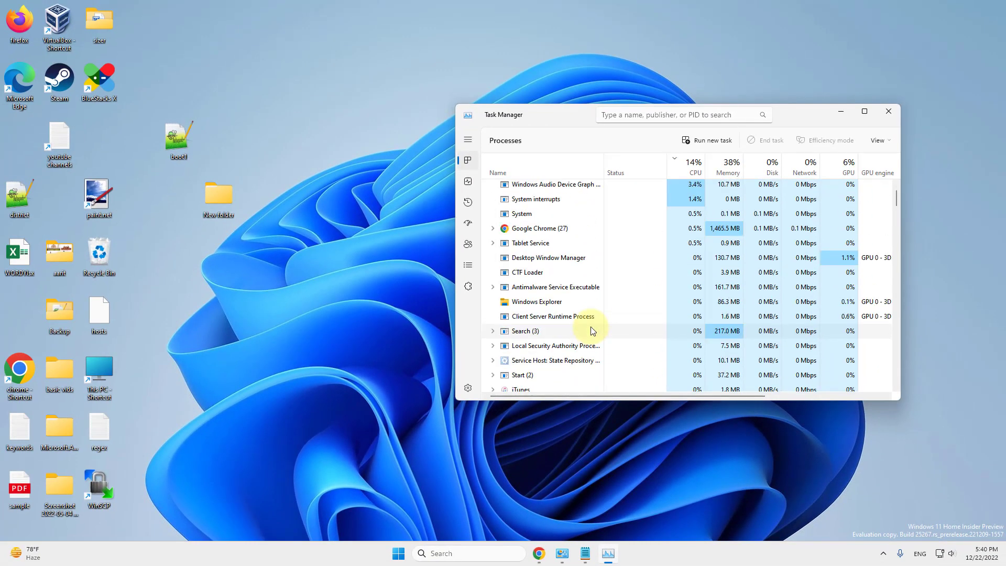
Open and close Command Prompt, close Task Manager, then search for 'SYSDM.CPL'
{"action": "left_click", "coordinate": [436, 553]}
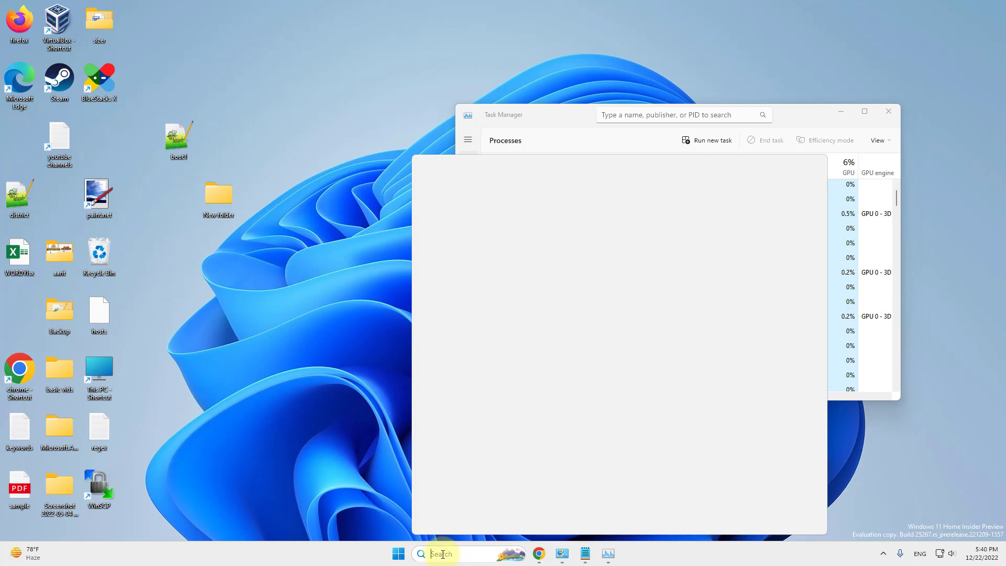
{"action": "type", "text": "cmd"}
{"action": "left_click", "coordinate": [481, 226]}
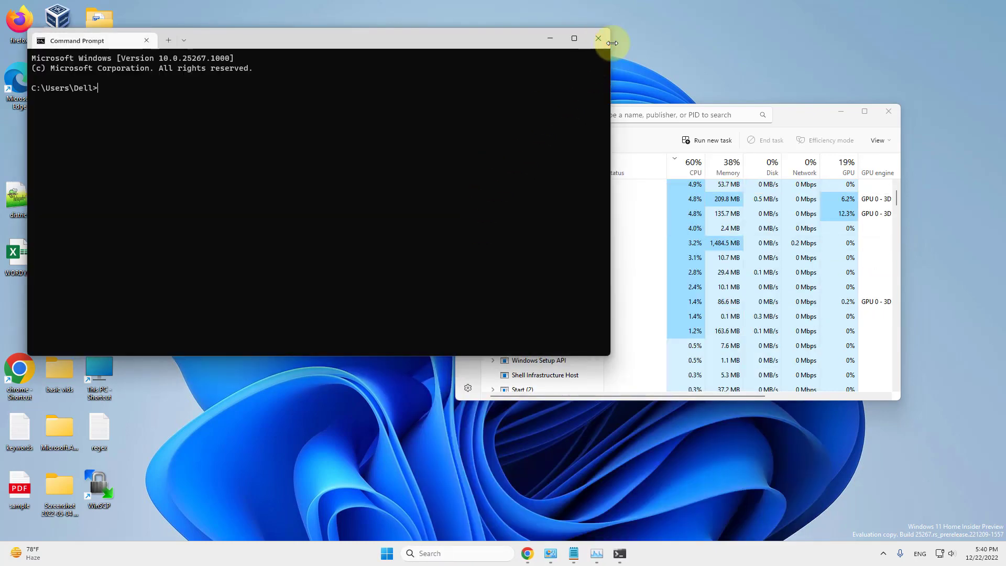
{"action": "left_click", "coordinate": [601, 40]}
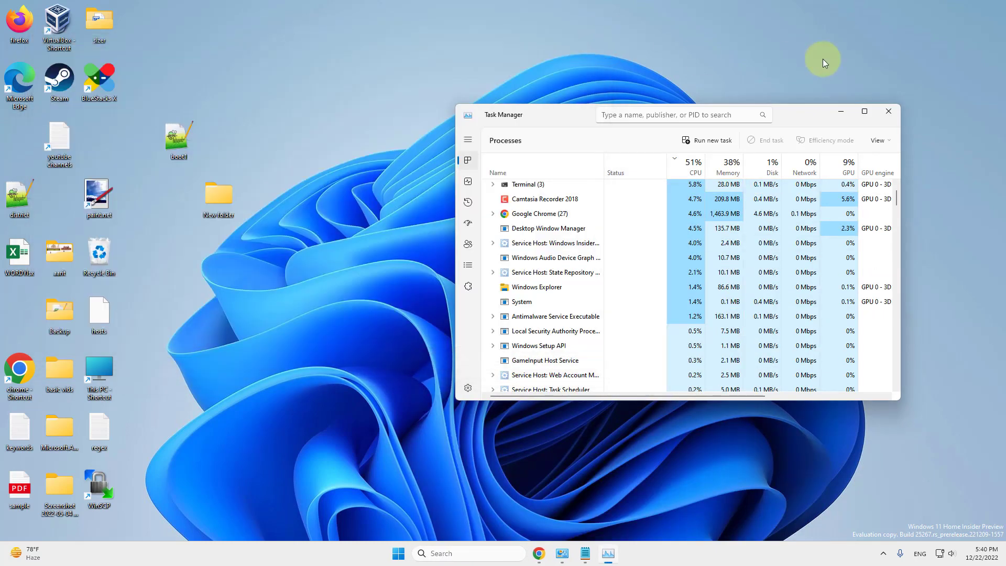
{"action": "left_click", "coordinate": [889, 112]}
{"action": "left_click", "coordinate": [472, 554]}
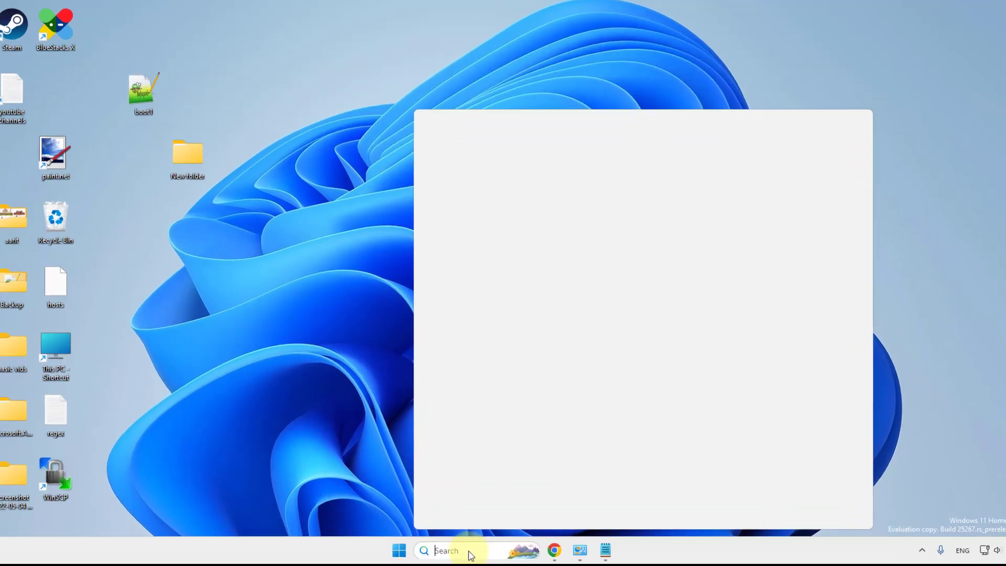
{"action": "type", "text": "SYSD"}
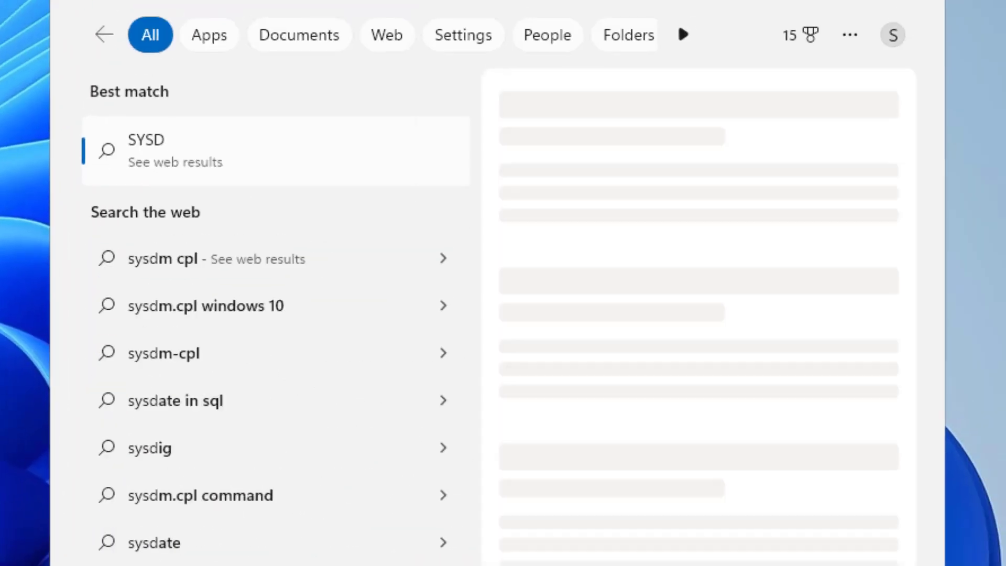
{"action": "type", "text": "M.CPL"}
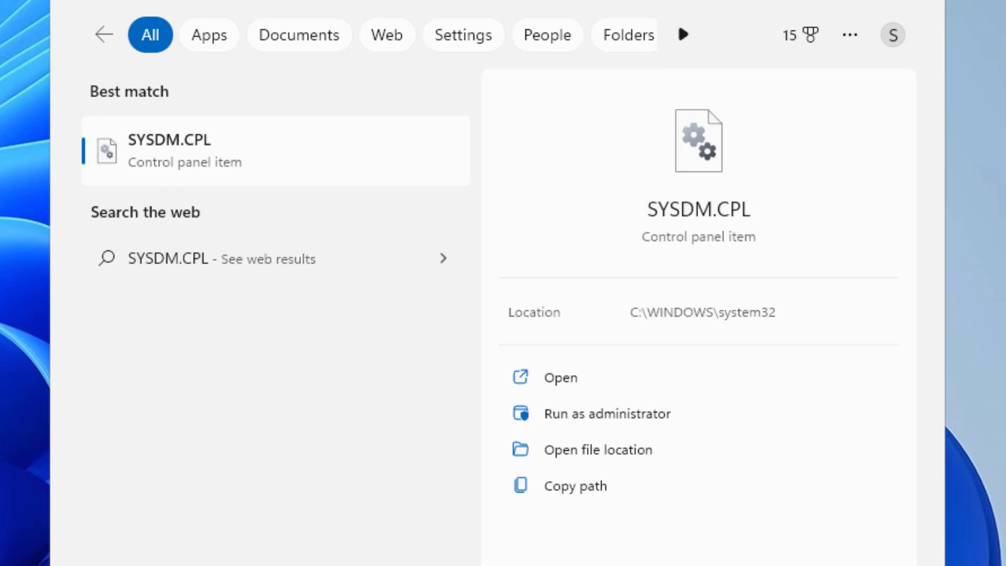
Open sysdm.cpl and reach Environment Variables from the Advanced tab
{"action": "left_click", "coordinate": [171, 147]}
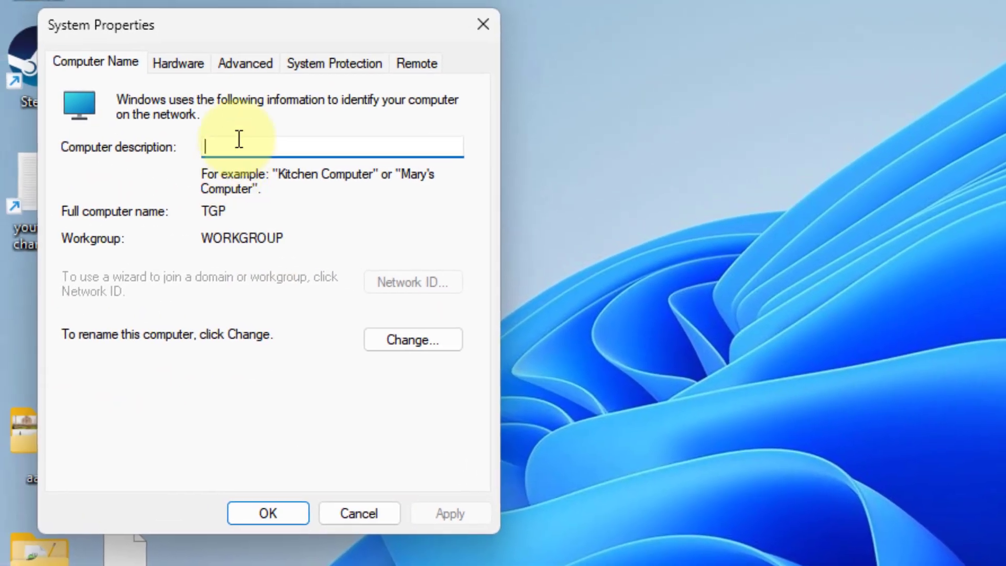
{"action": "left_click", "coordinate": [249, 68]}
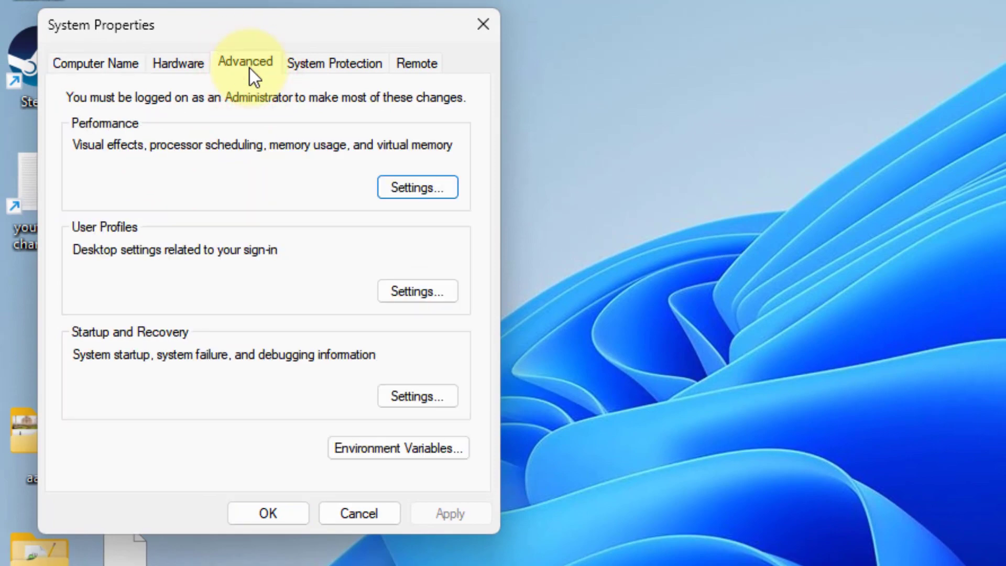
{"action": "left_click", "coordinate": [401, 454]}
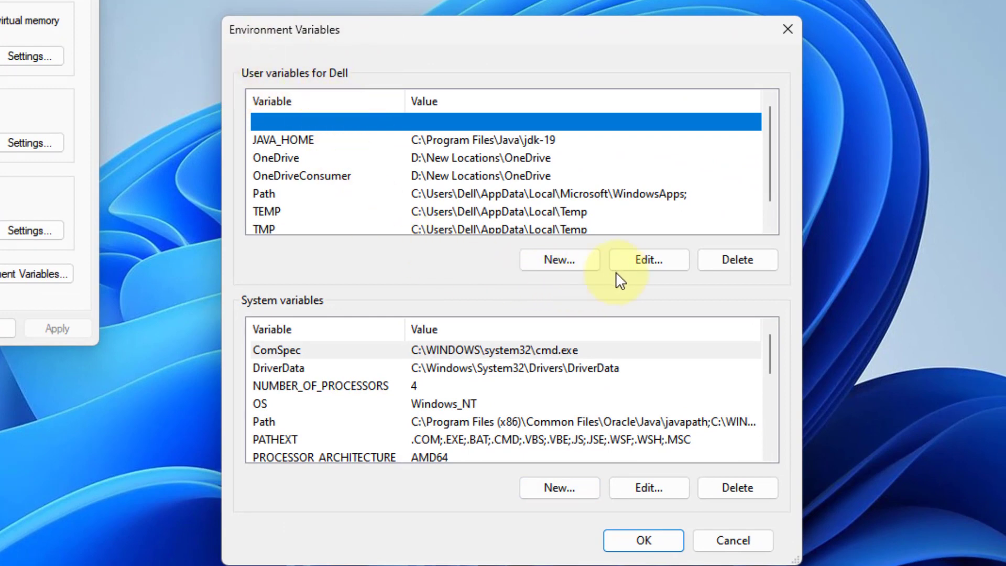
Open the user Path variable for editing and copy C:\Windows\SysWow64\ from Notepad
{"action": "left_click", "coordinate": [285, 195]}
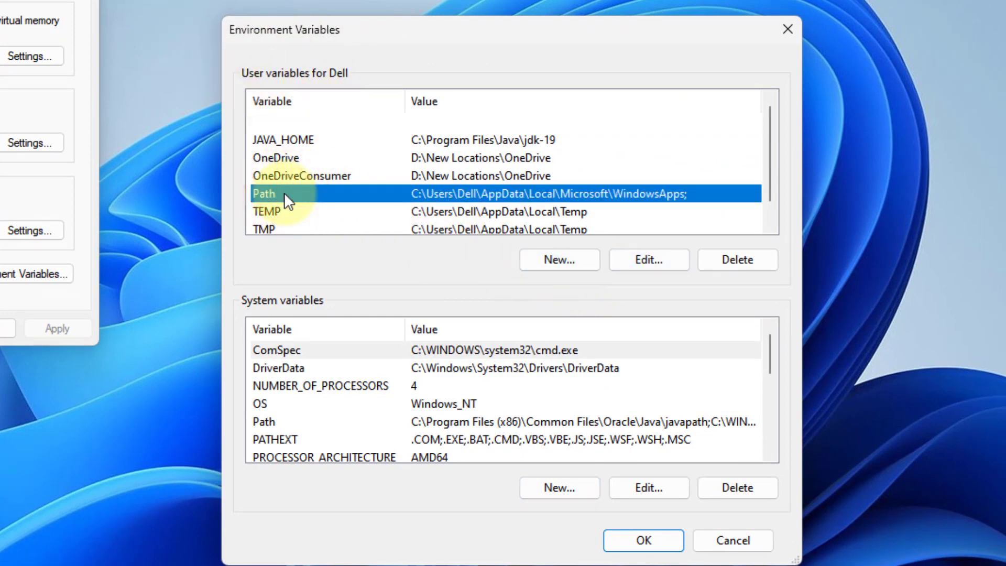
{"action": "left_click", "coordinate": [677, 260]}
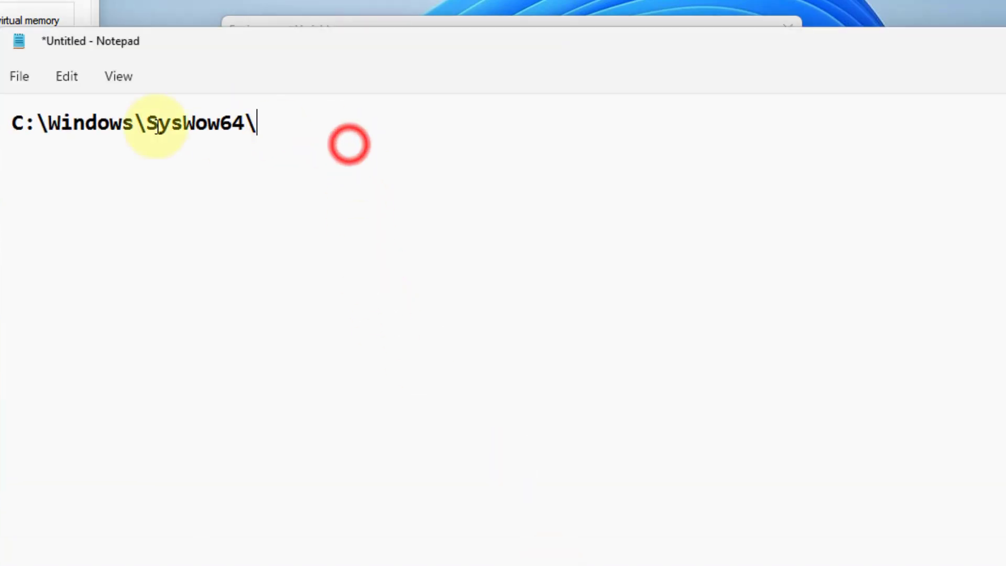
{"action": "left_click_drag", "start_coordinate": [349, 144], "coordinate": [57, 122]}
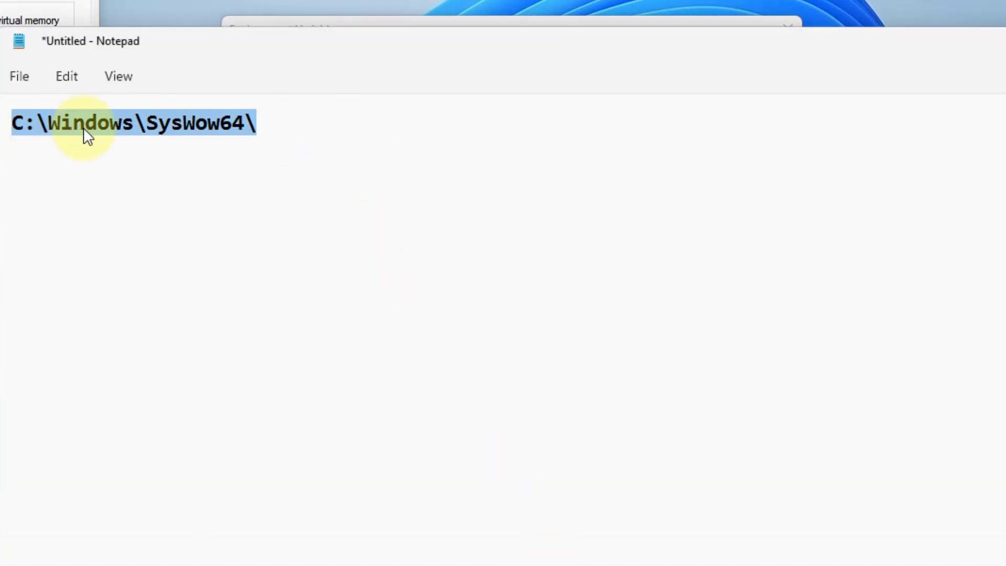
{"action": "right_click", "coordinate": [83, 128]}
{"action": "left_click", "coordinate": [163, 237]}
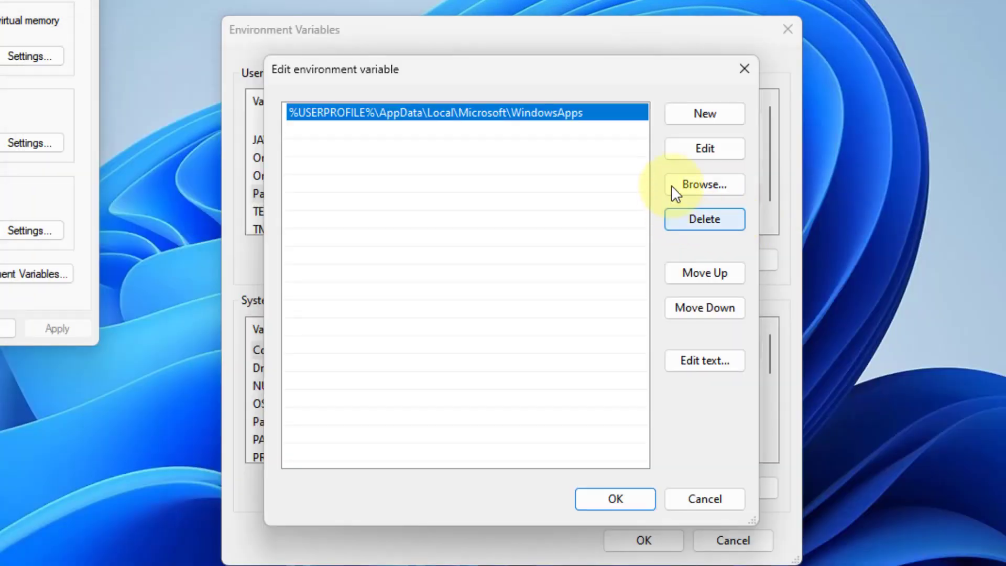
Paste C:\Windows\SysWow64\ as a new Path entry, save, and close System Properties
{"action": "left_click", "coordinate": [698, 118]}
{"action": "right_click", "coordinate": [307, 150]}
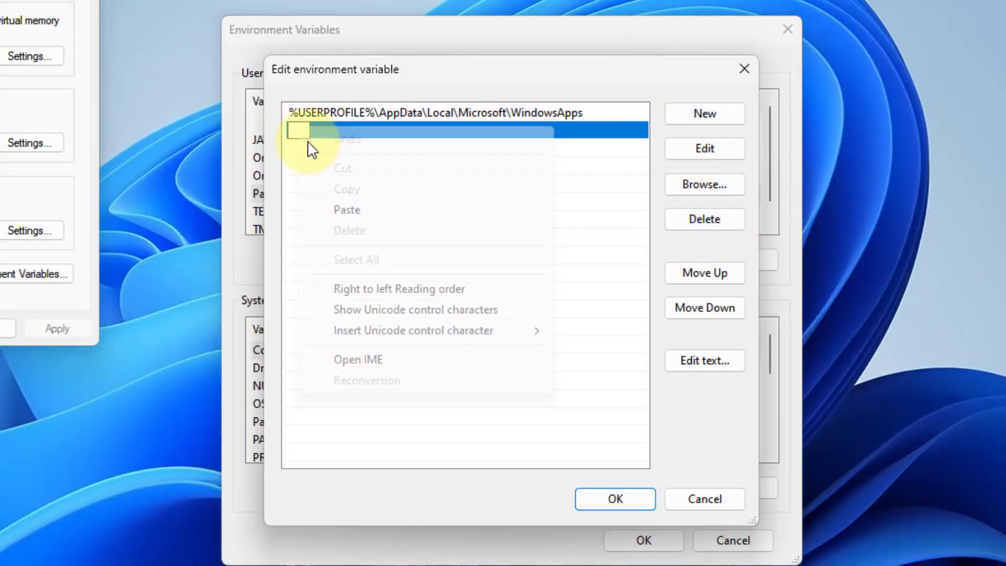
{"action": "left_click", "coordinate": [350, 214]}
{"action": "left_click", "coordinate": [644, 499]}
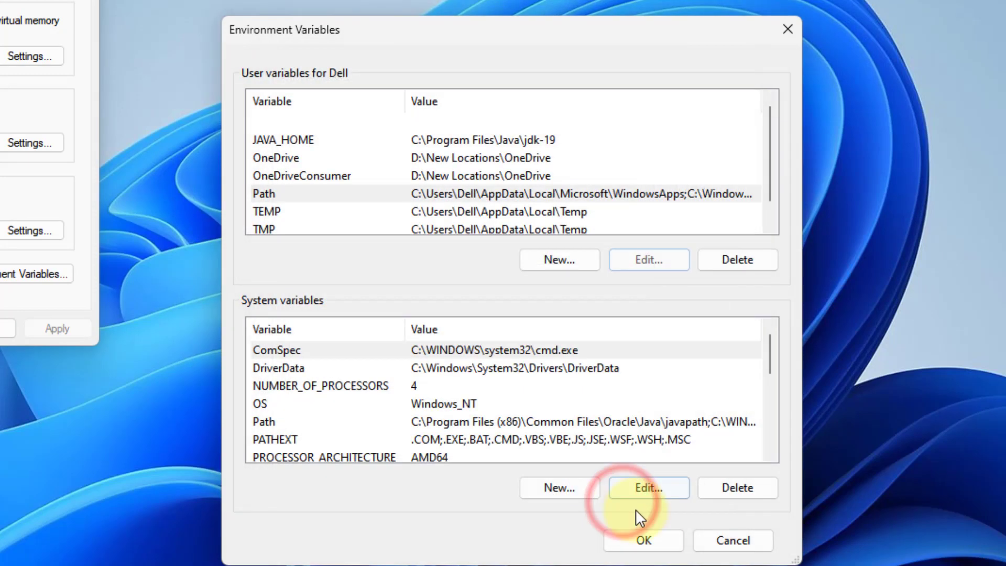
{"action": "left_click", "coordinate": [645, 539]}
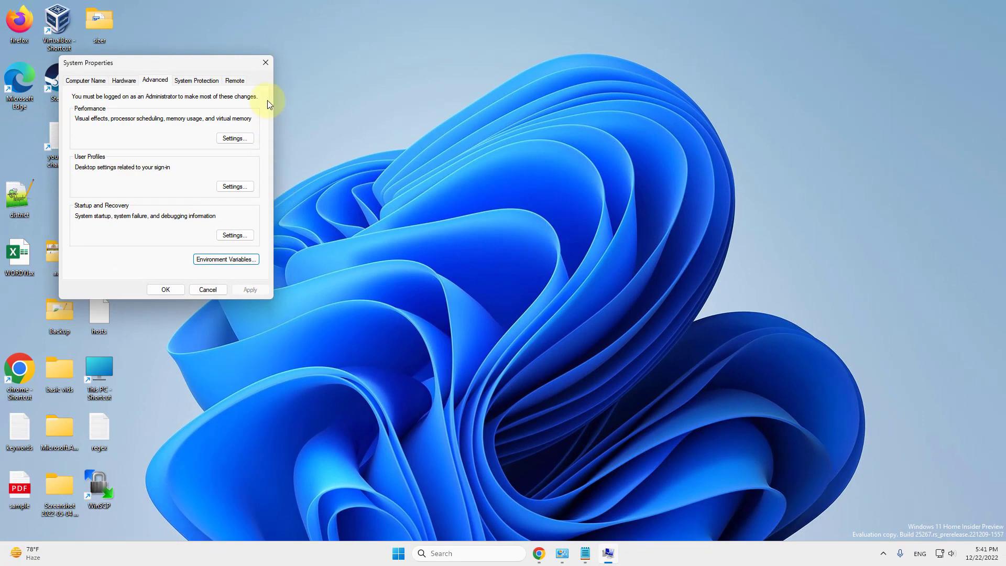
{"action": "left_click", "coordinate": [266, 64]}
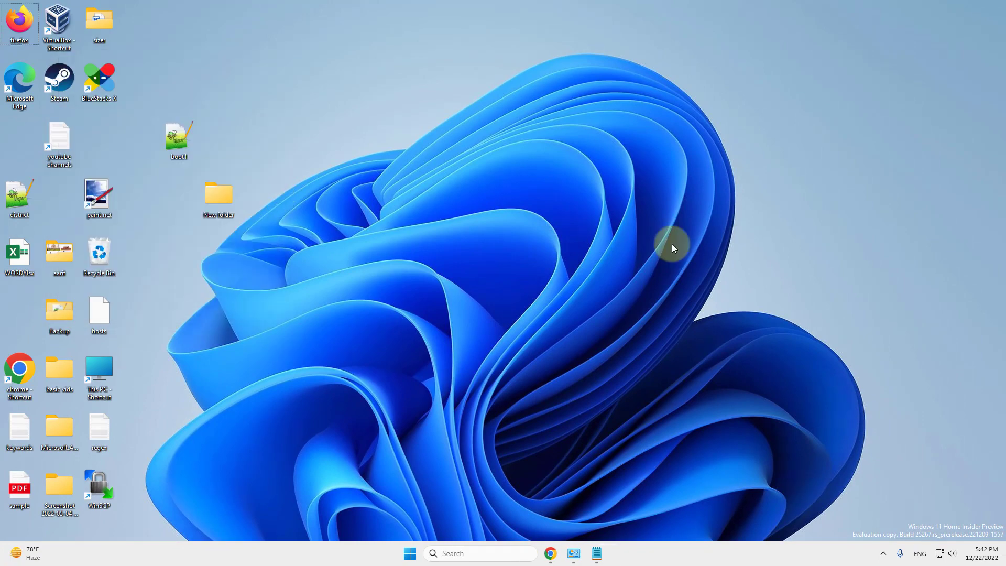